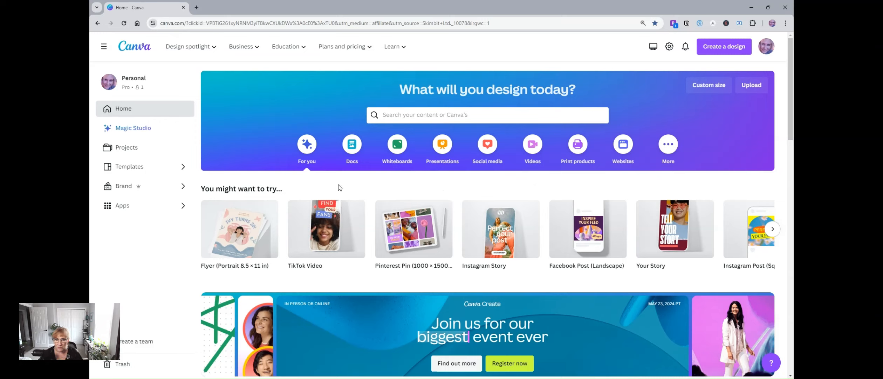
Step: Create a blank portrait 8.5 × 11 in flyer and search its templates for "clothes marketing flyer"
mouse_move(261, 228)
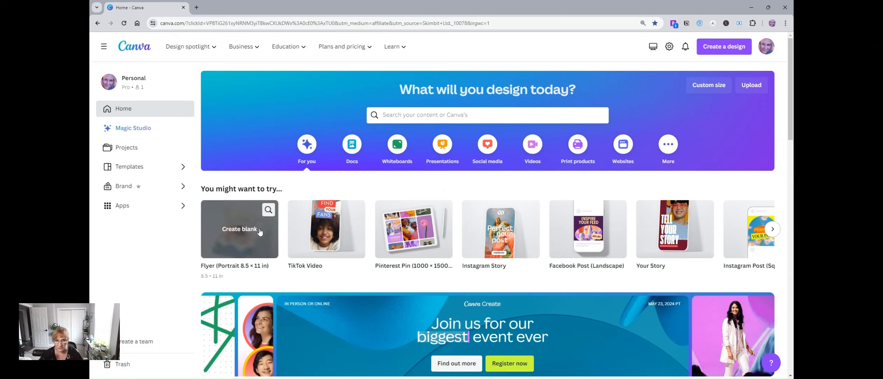
left_click(241, 228)
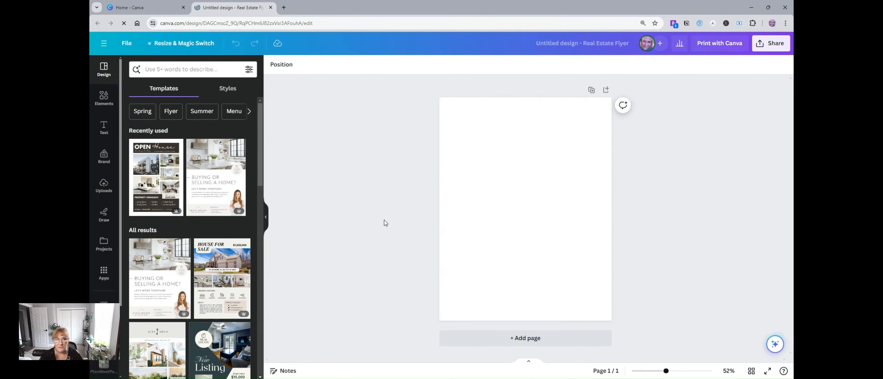
left_click(195, 70)
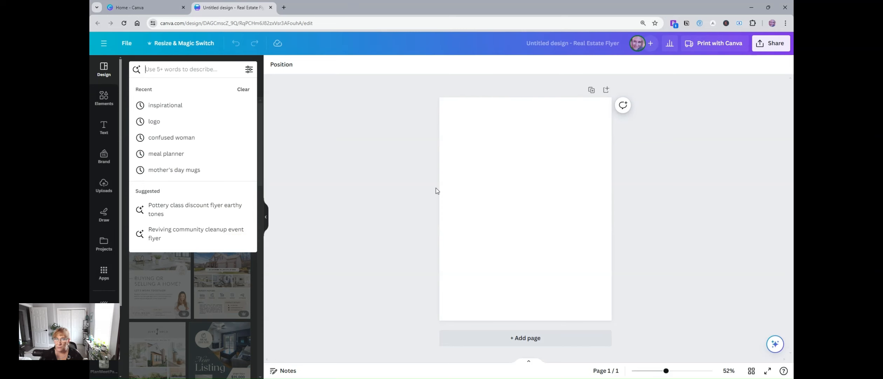
left_click(183, 69)
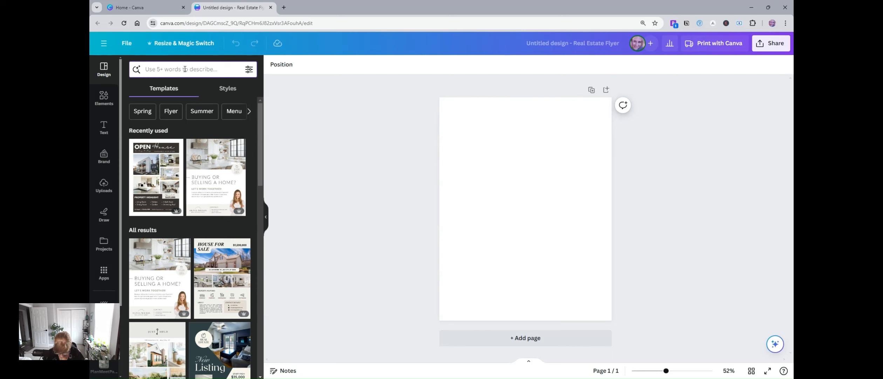
type("clothes mark")
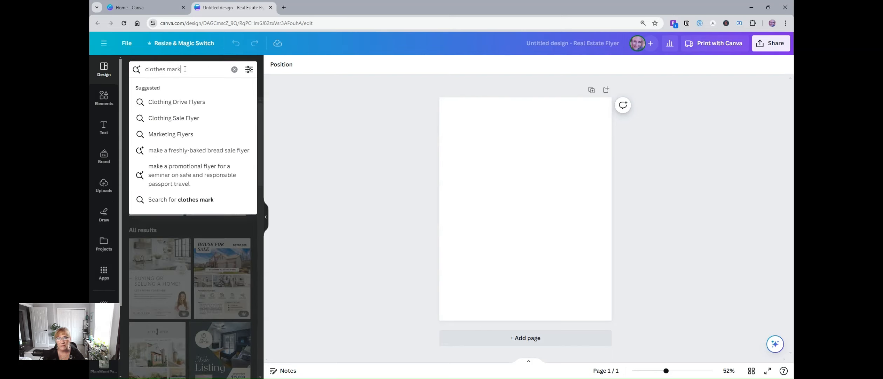
type("eting fl")
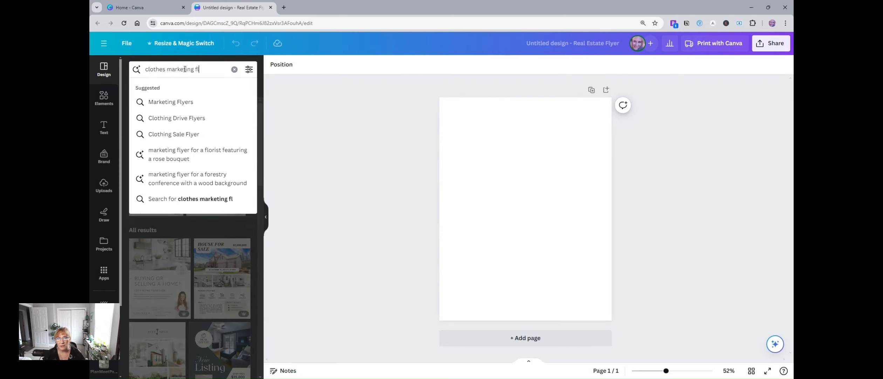
type("yer")
key("Return")
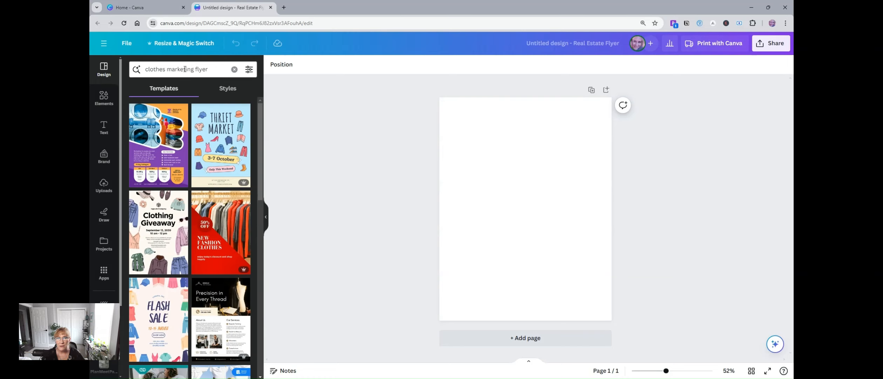
Step: Find the Grey and Black Classic Minimalist Clothing Store Flyer template and apply both of its pages to the design
scroll(185, 180, "down", 10)
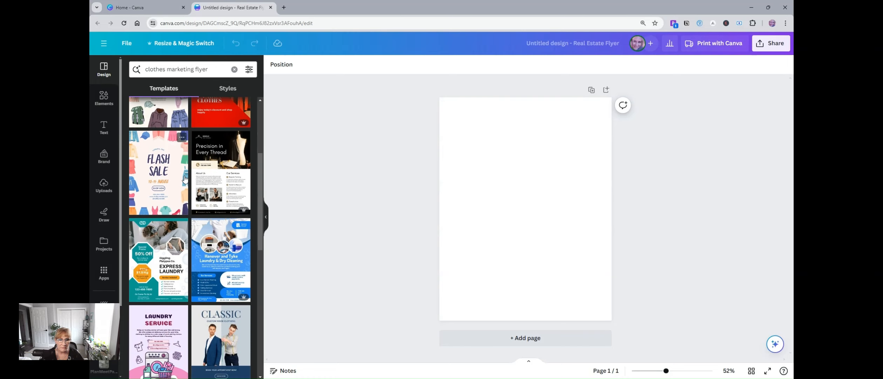
scroll(177, 184, "down", 5)
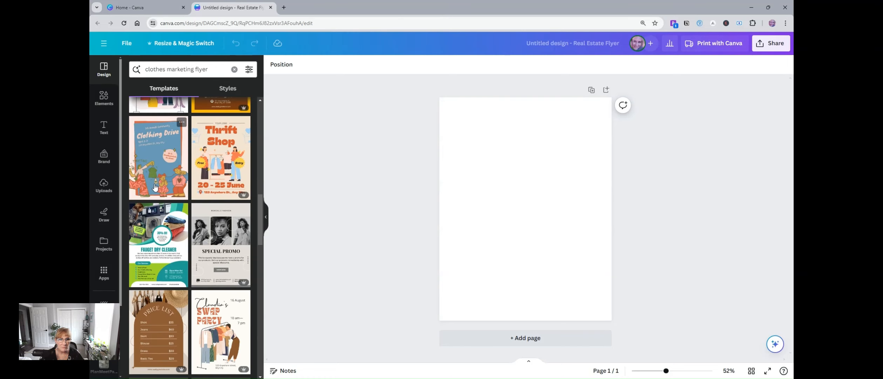
scroll(170, 189, "down", 2)
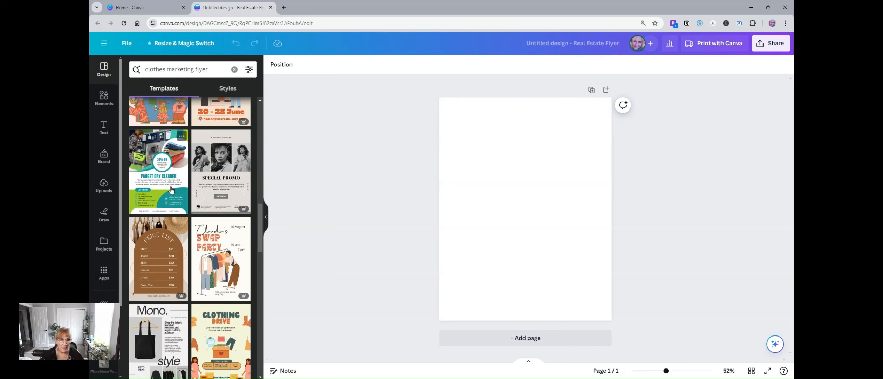
scroll(218, 189, "down", 2)
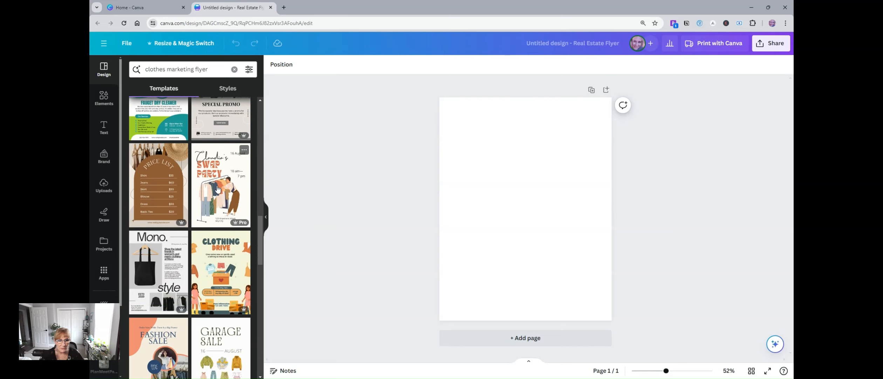
scroll(199, 226, "down", 2)
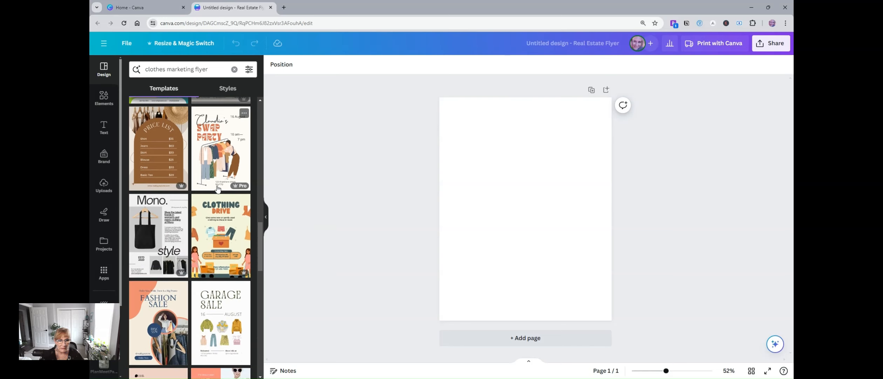
left_click(159, 233)
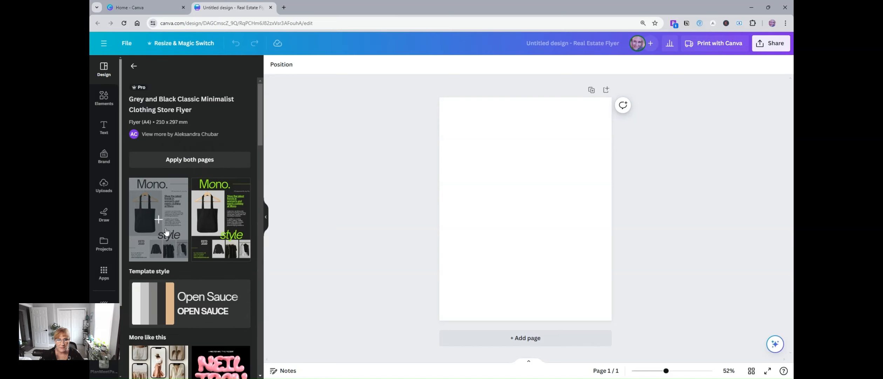
scroll(166, 231, "down", 2)
scroll(166, 231, "down", 2)
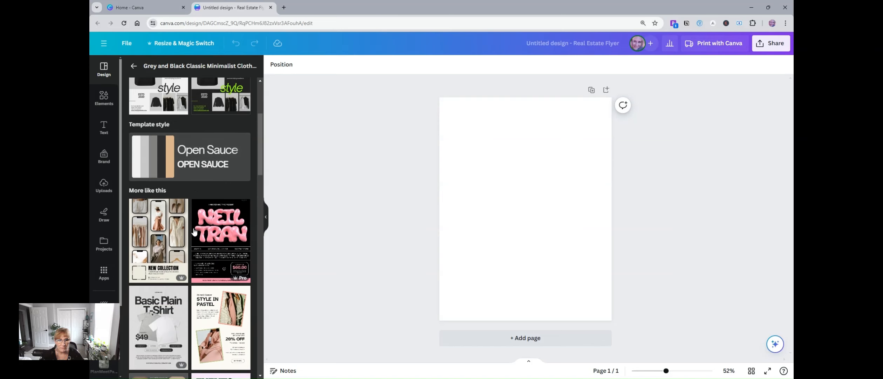
scroll(194, 230, "up", 4)
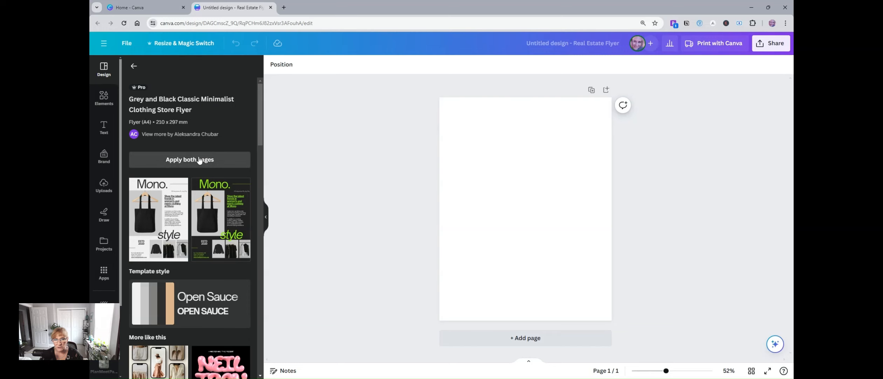
left_click(186, 161)
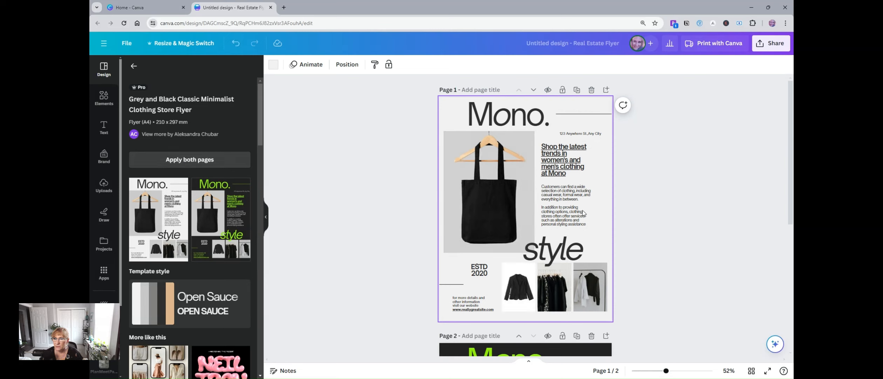
Step: Compare the light and dark flyer pages and delete the dark second page
scroll(583, 209, "down", 5)
scroll(584, 208, "down", 2)
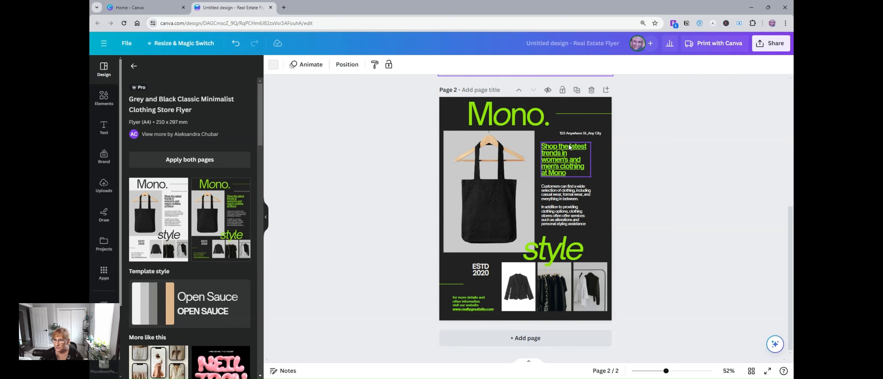
scroll(558, 191, "up", 7)
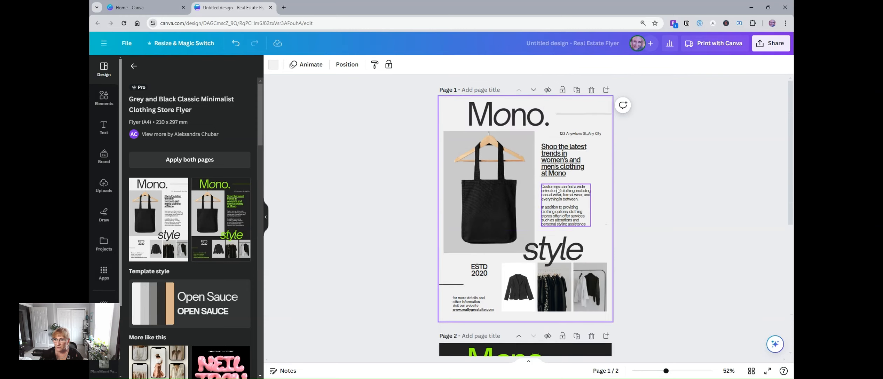
scroll(554, 191, "down", 7)
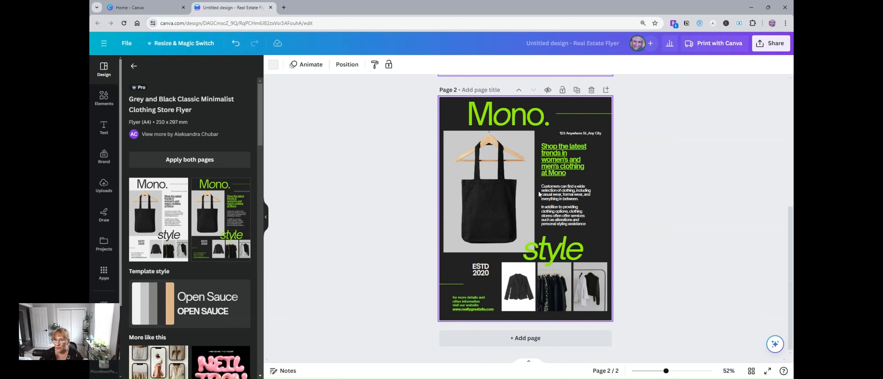
scroll(539, 193, "up", 7)
scroll(547, 186, "down", 7)
scroll(546, 181, "up", 7)
scroll(491, 181, "down", 6)
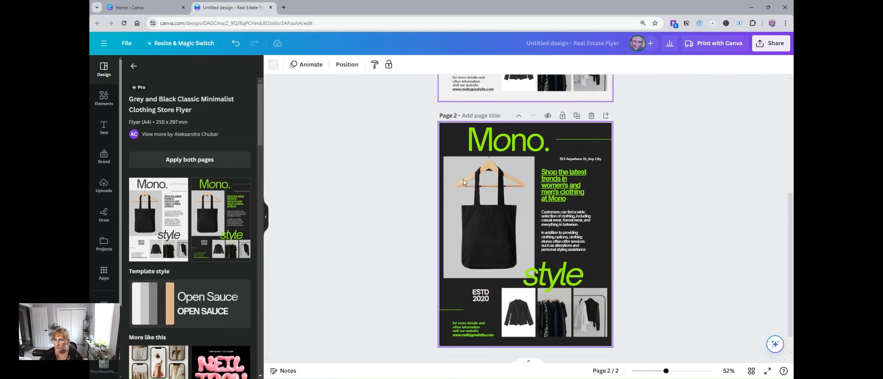
left_click(592, 116)
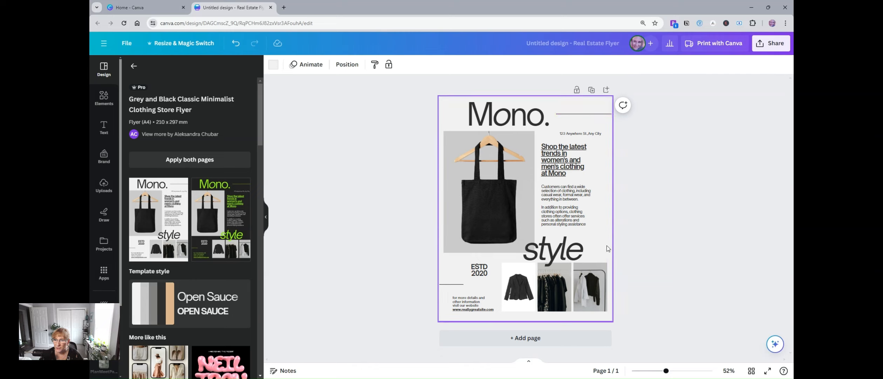
Step: Replace the "Mono." heading with "ClothesRUs" and widen its text box on both sides to fit the name on one line
left_click(463, 119)
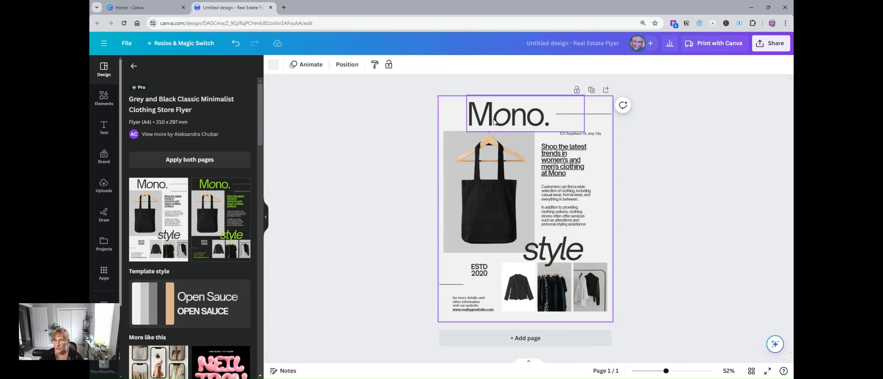
left_click(495, 119)
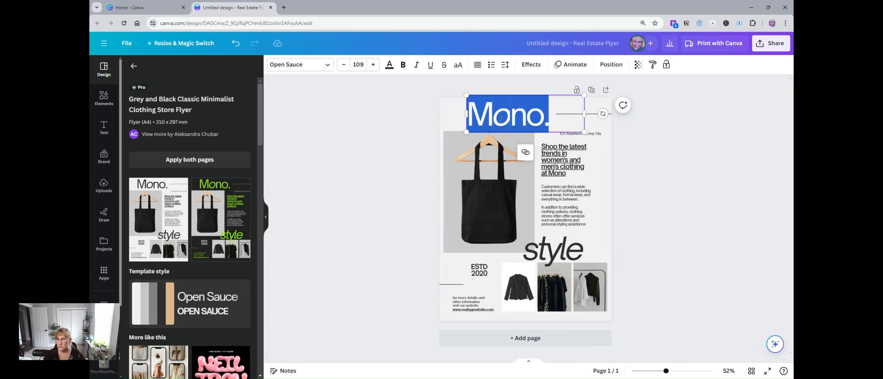
type("Clothes")
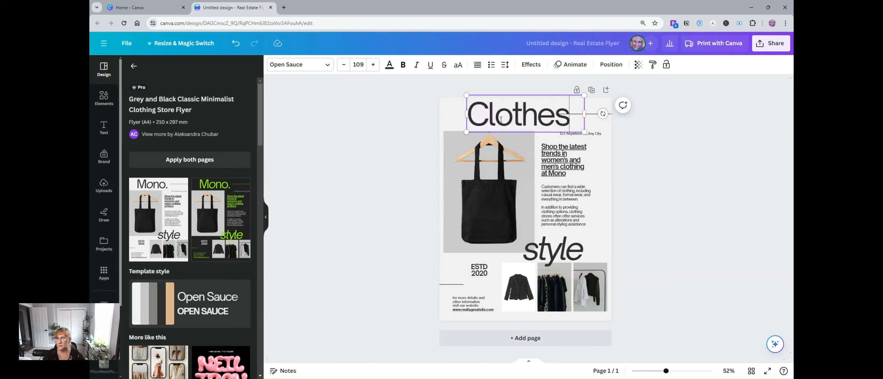
key("Return")
type("RUSs")
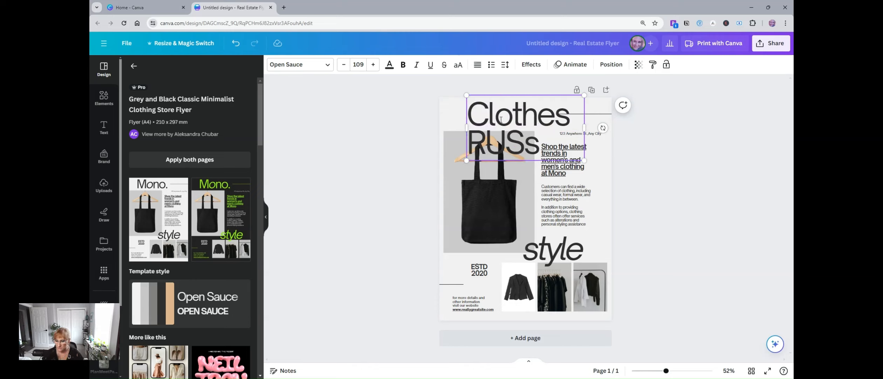
key("BackSpace")
type("s")
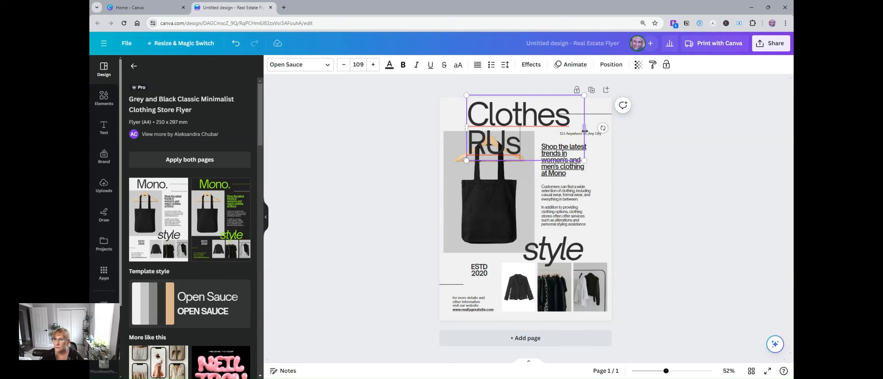
left_click_drag(583, 128, 611, 126)
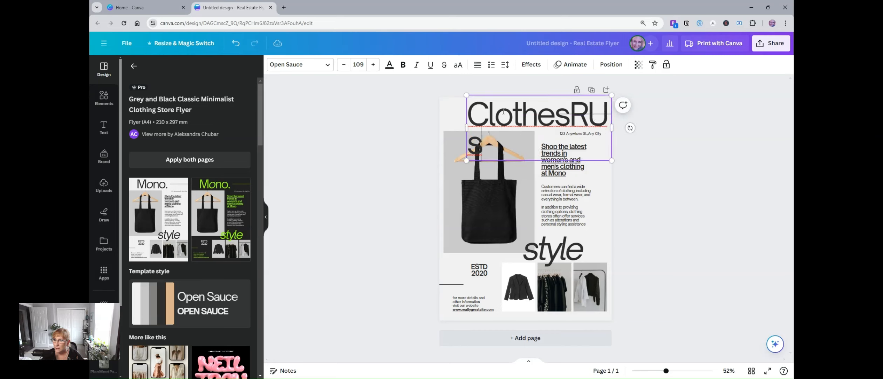
left_click_drag(467, 128, 444, 128)
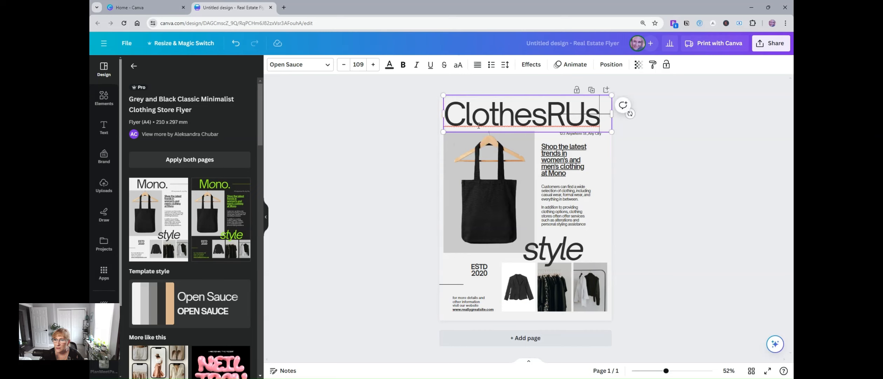
left_click(490, 213)
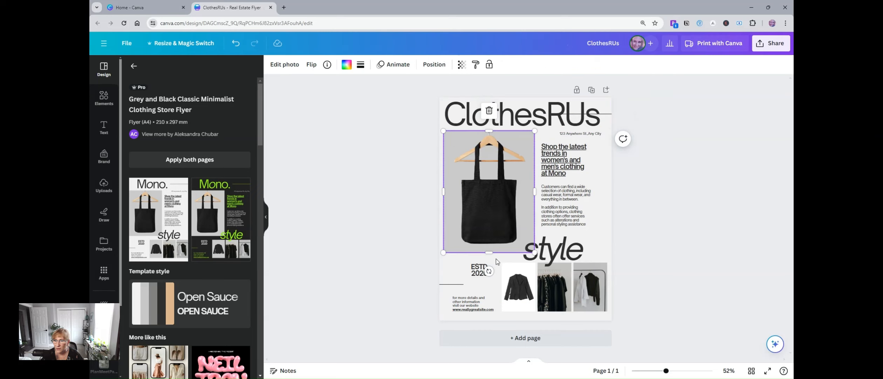
left_click(523, 291)
left_click(555, 289)
left_click(592, 288)
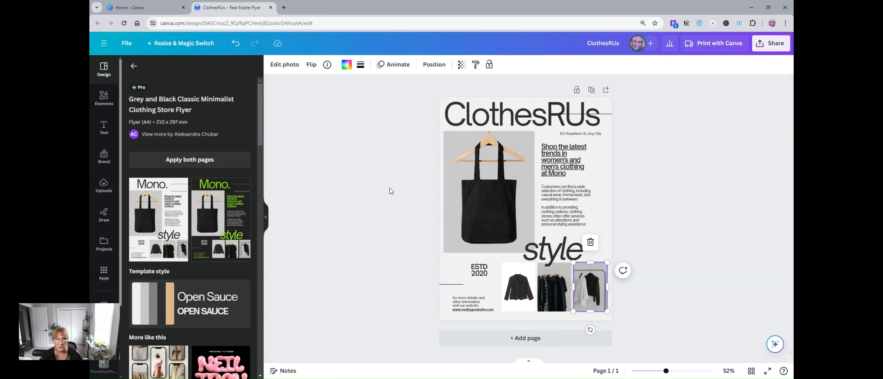
left_click(105, 189)
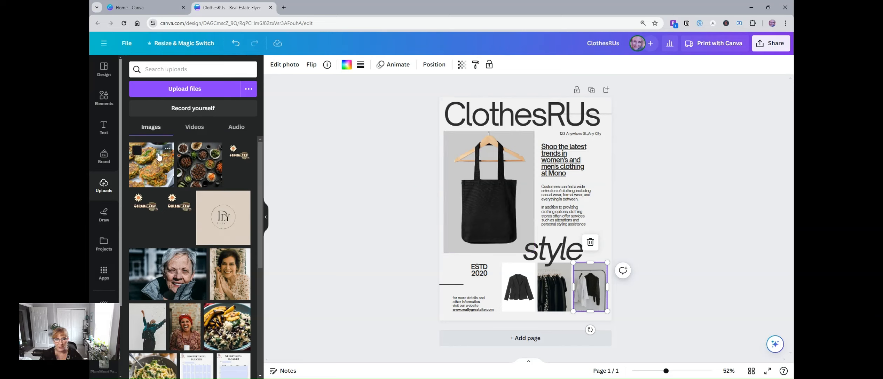
Step: Replace the large tote bag photo with the recently used photo of brown and white clothes on a rack
left_click(102, 98)
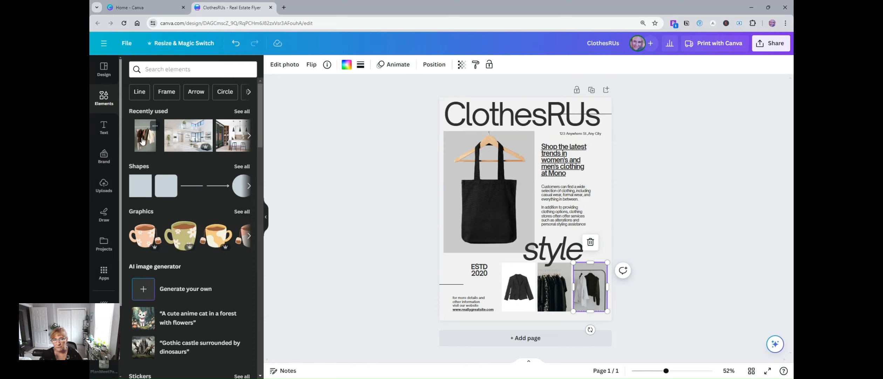
left_click_drag(142, 140, 463, 179)
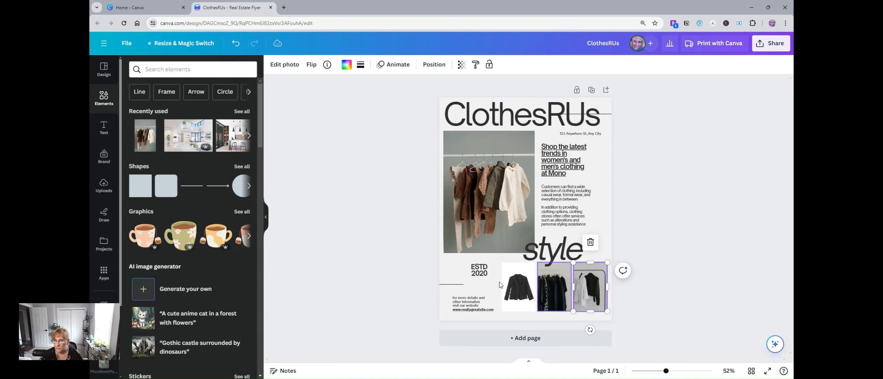
Step: Search the elements library for "clothes"
left_click(179, 69)
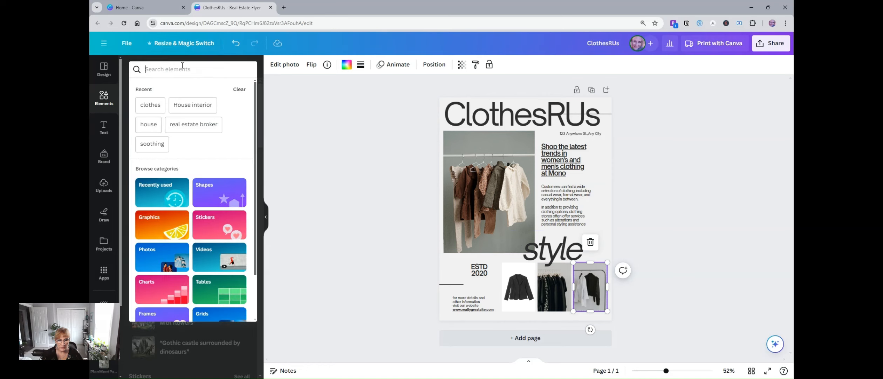
type("clothes")
key("Return")
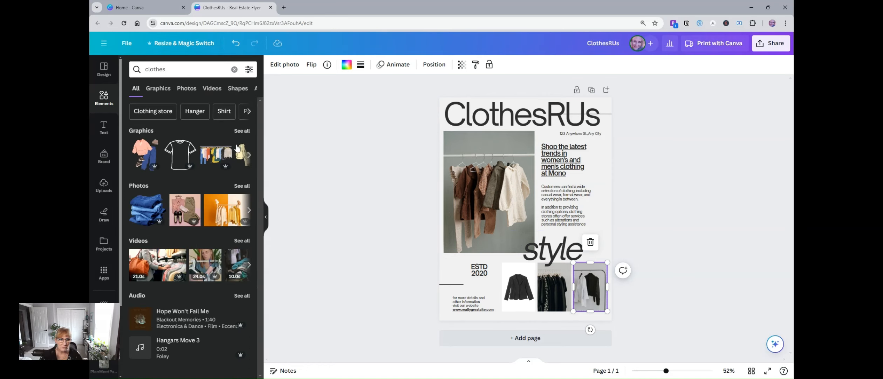
Step: Replace the three small photos with the pink and khaki outfit, the pale clothes rack, and the yellow clothes on an orange background
left_click(243, 186)
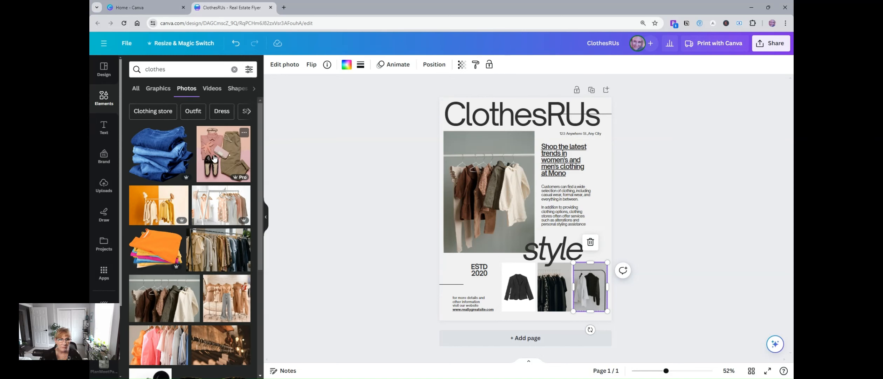
left_click_drag(227, 151, 522, 278)
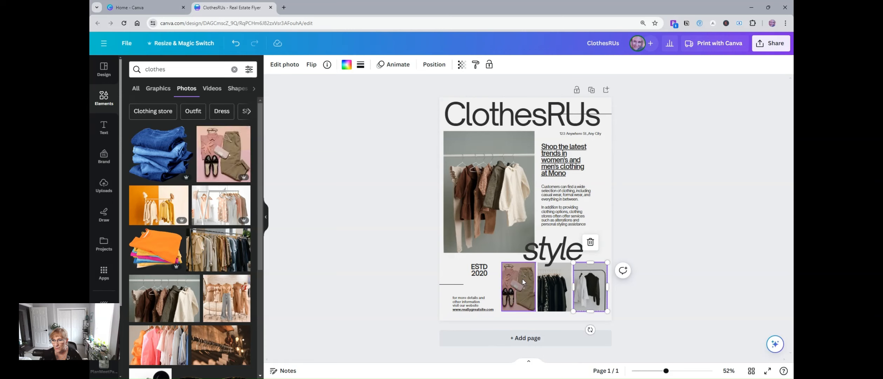
left_click_drag(215, 208, 561, 287)
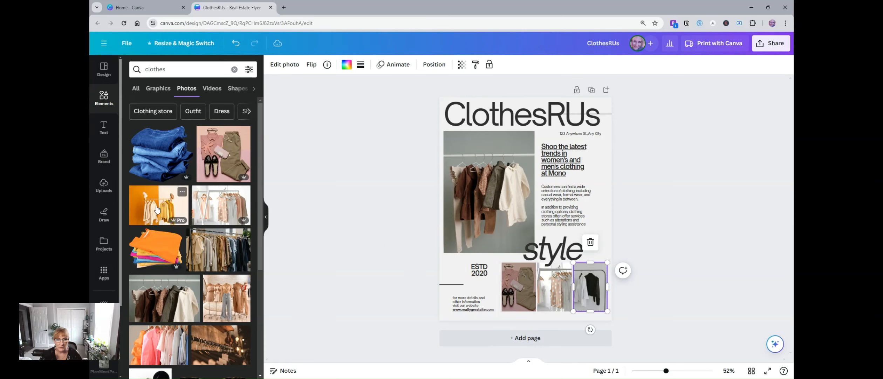
left_click_drag(154, 206, 588, 284)
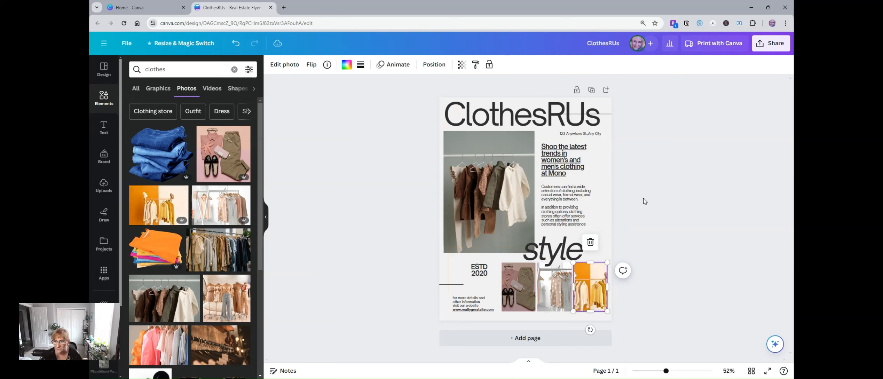
Step: Delete the underlined "Shop the latest trends in women's and men's clothing at Mono" text
left_click(480, 269)
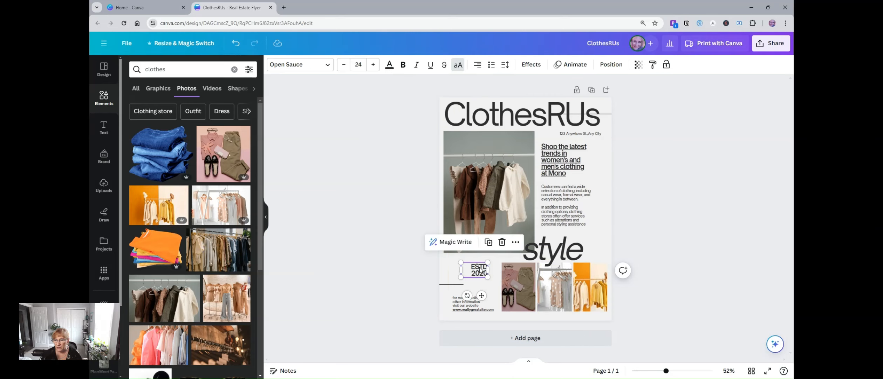
double_click(480, 270)
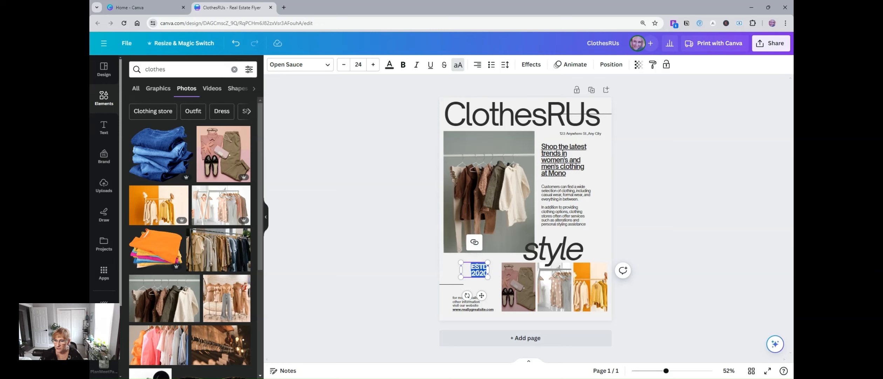
left_click(560, 194)
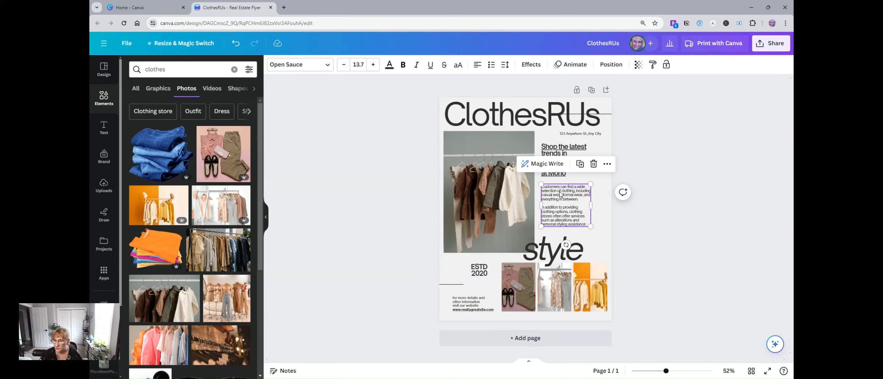
left_click(565, 151)
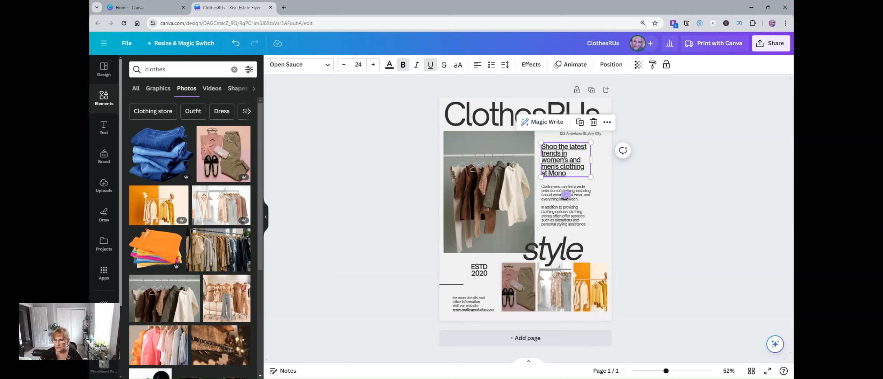
left_click(593, 123)
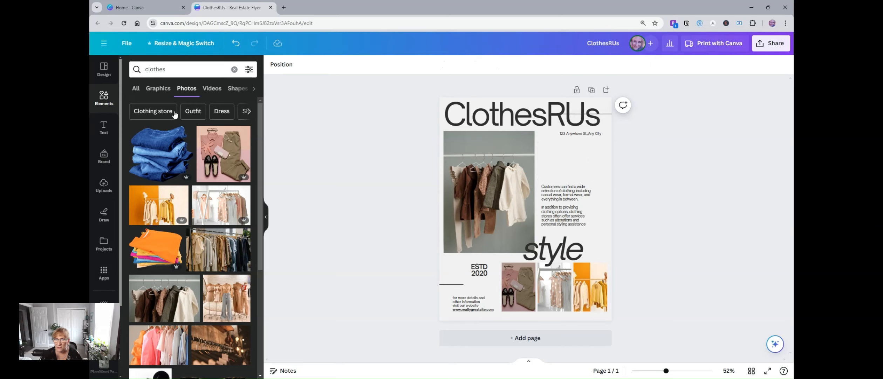
Step: Add a new text box and place it in the empty space between the address line and the description paragraph
left_click(104, 128)
left_click(192, 95)
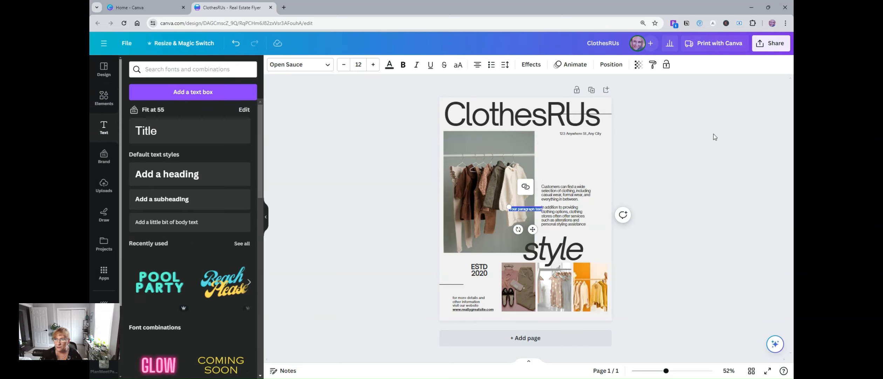
left_click_drag(531, 229, 577, 173)
Step: Replace the placeholder address line under the heading with the store's street address and city
left_click(591, 136)
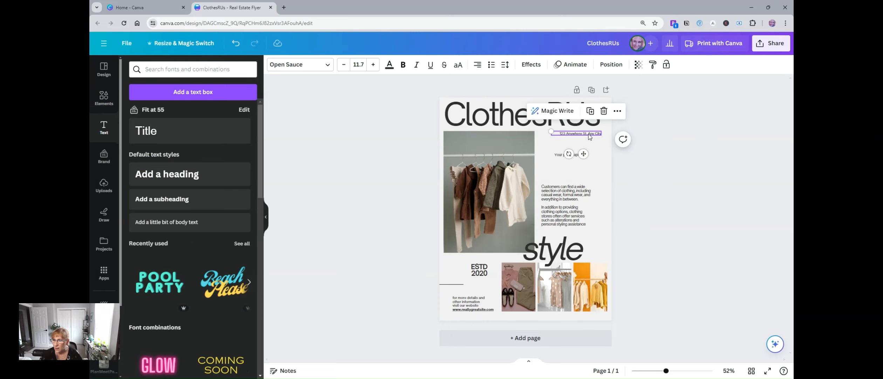
double_click(591, 137)
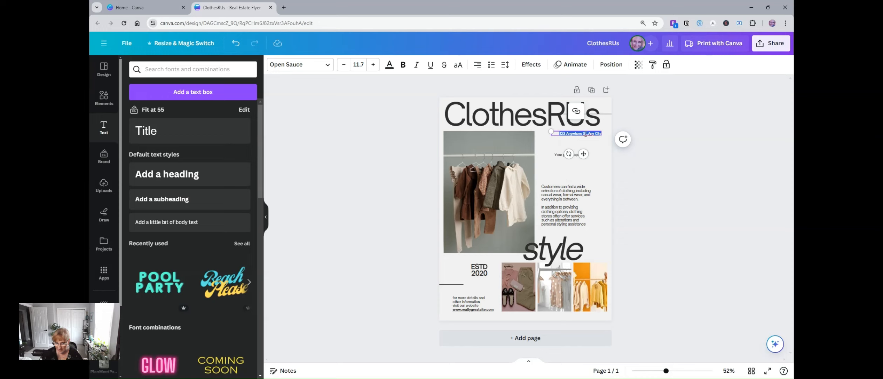
key("BackSpace")
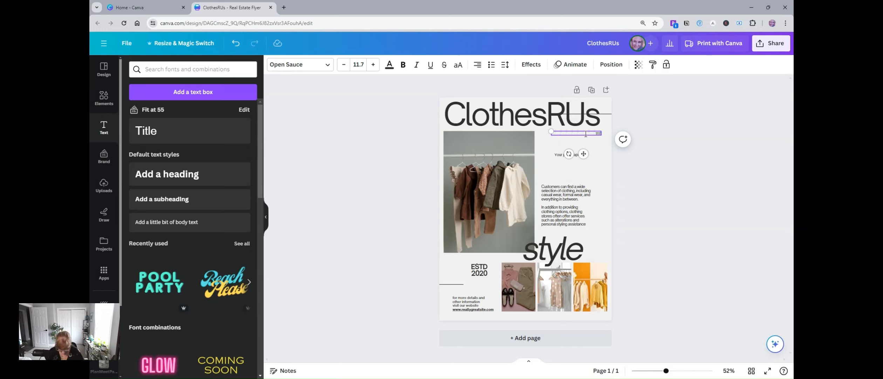
type("1111 E Erie, Chicago")
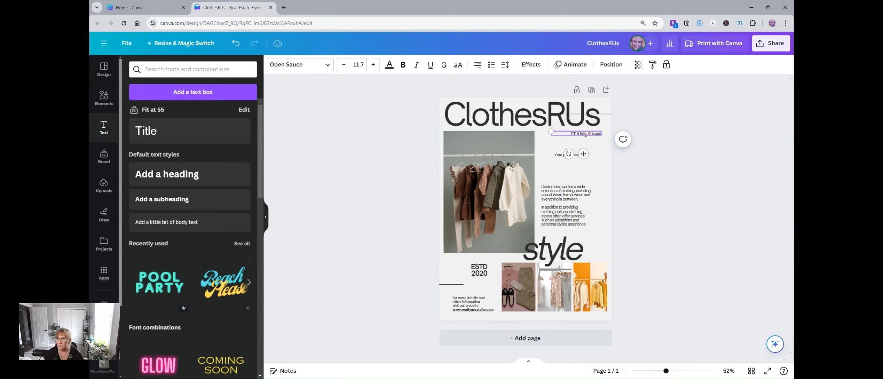
Step: Enlarge the description paragraph proportionally to a font size of about 18.3
left_click(565, 194)
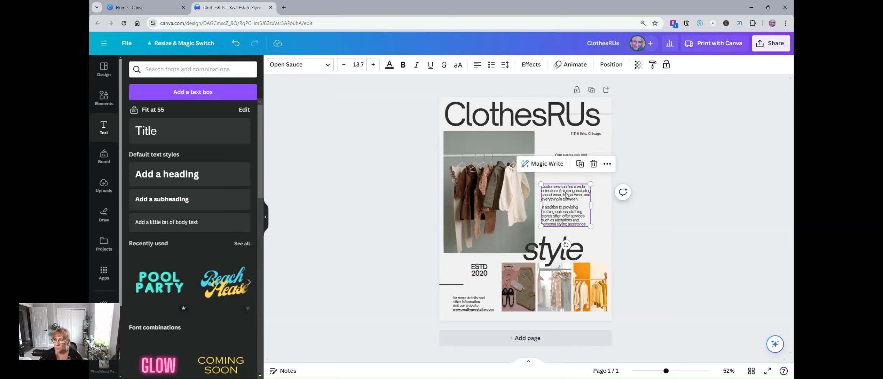
left_click_drag(590, 184, 606, 165)
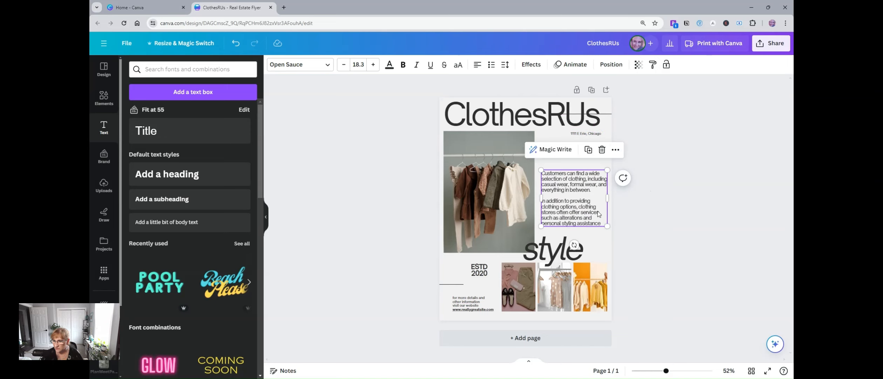
Step: Review the font and text color options available for the "style" text
left_click(548, 251)
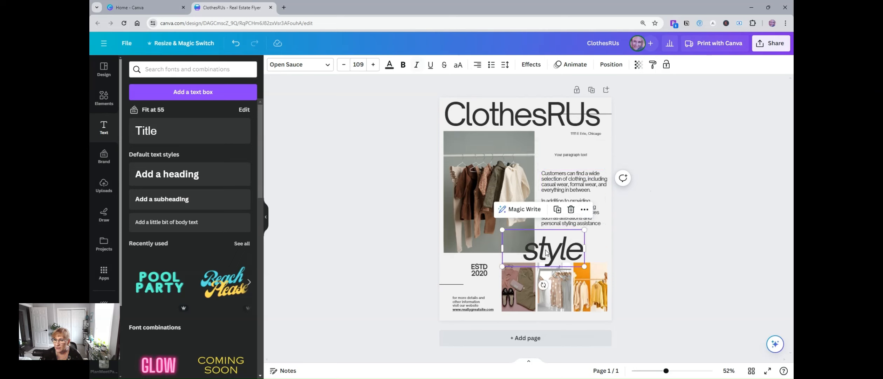
left_click(287, 66)
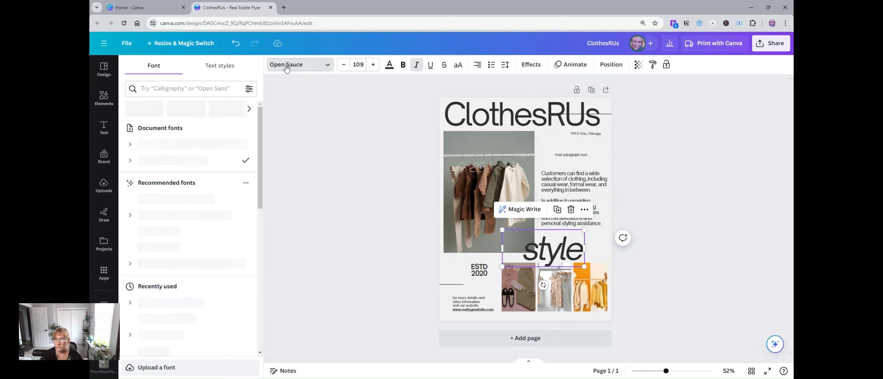
left_click(390, 66)
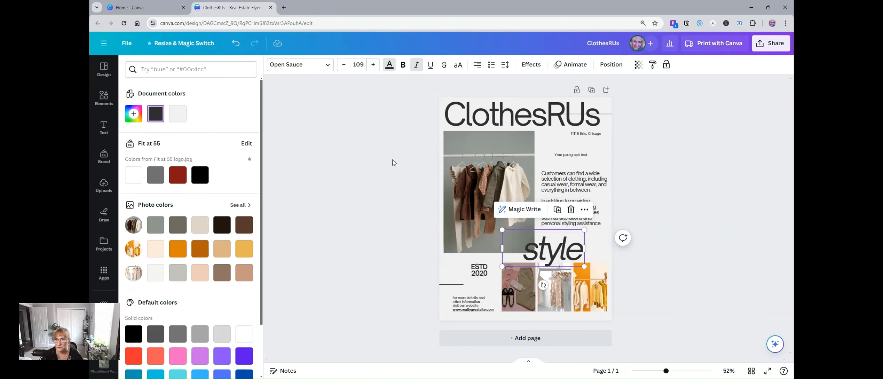
left_click(497, 174)
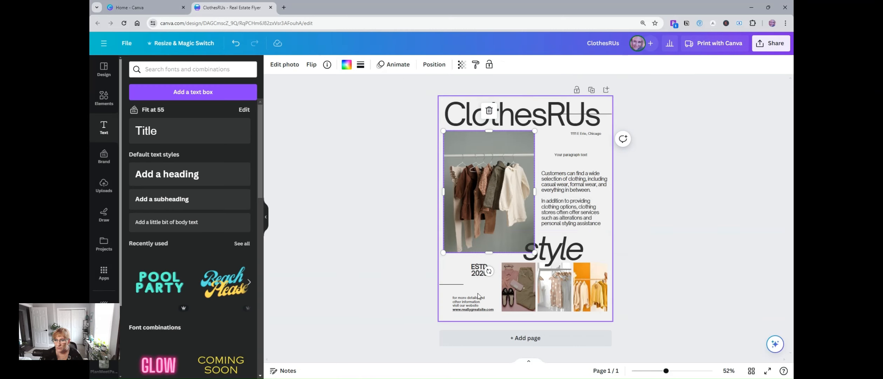
Step: Apply the grey textured wall from the Abstract backgrounds to the flyer page and set its transparency to 33
left_click(607, 161)
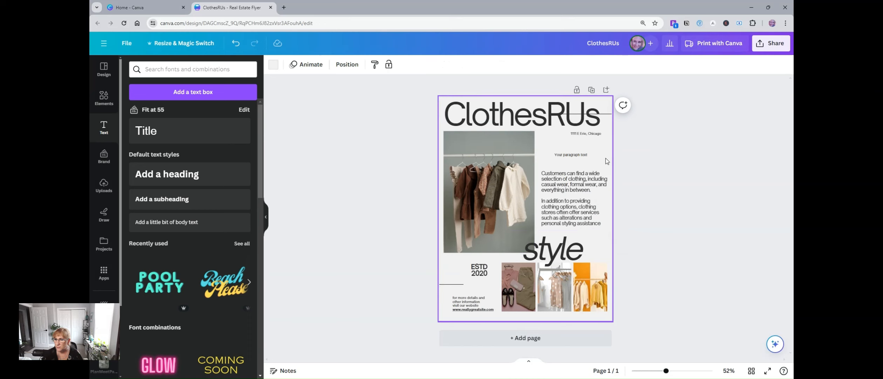
left_click(105, 305)
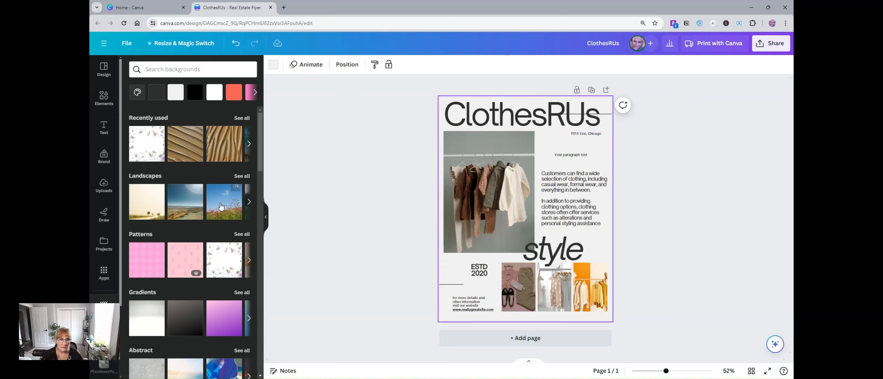
scroll(216, 216, "down", 5)
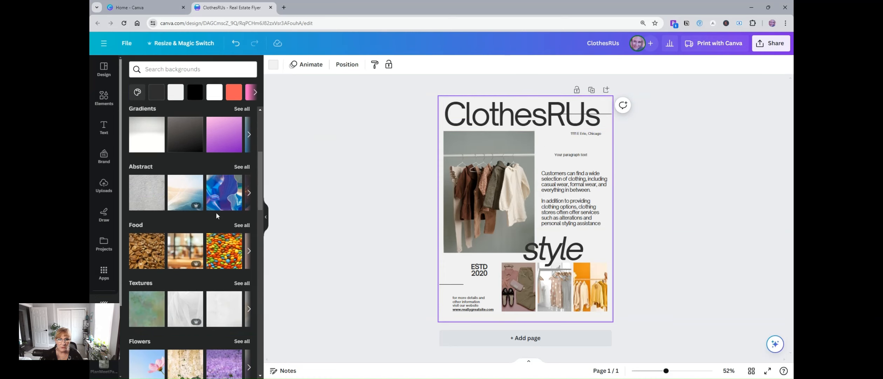
left_click(145, 199)
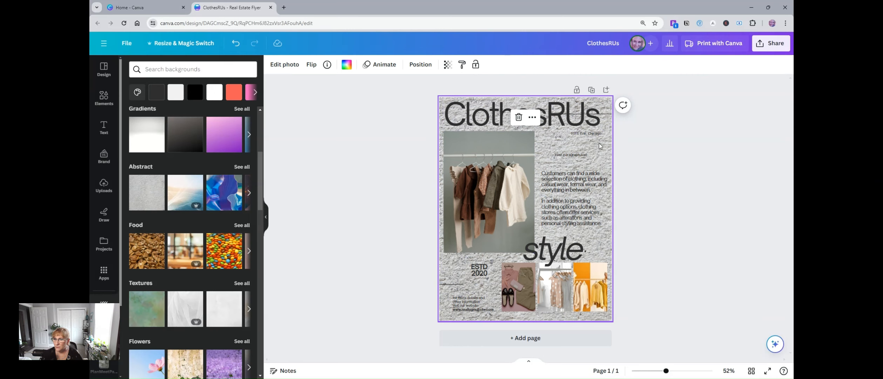
left_click(448, 65)
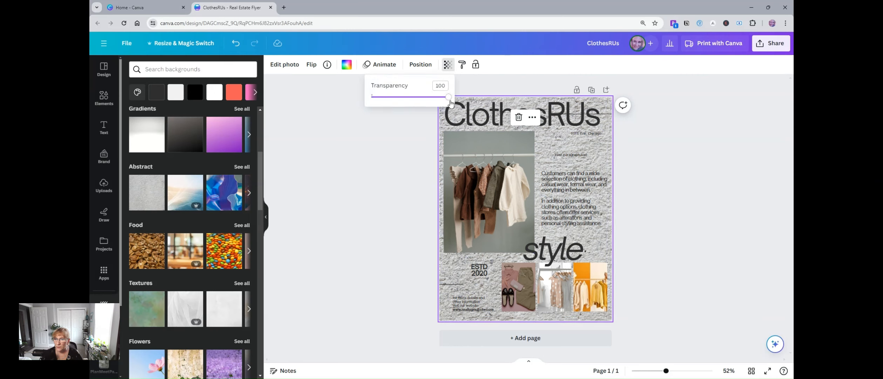
left_click_drag(448, 97, 398, 99)
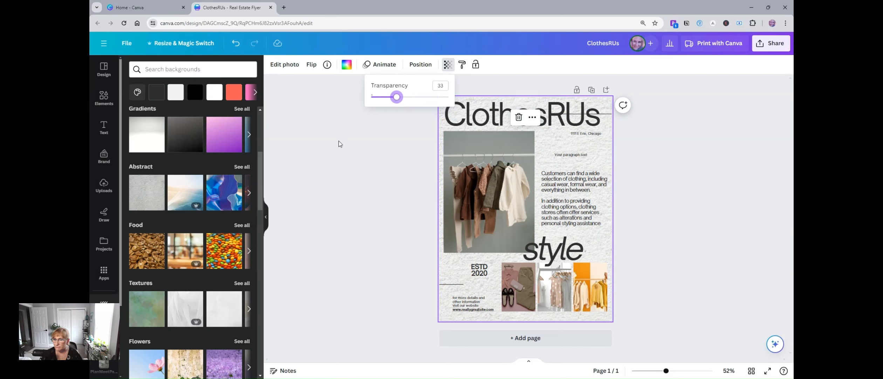
key("Escape")
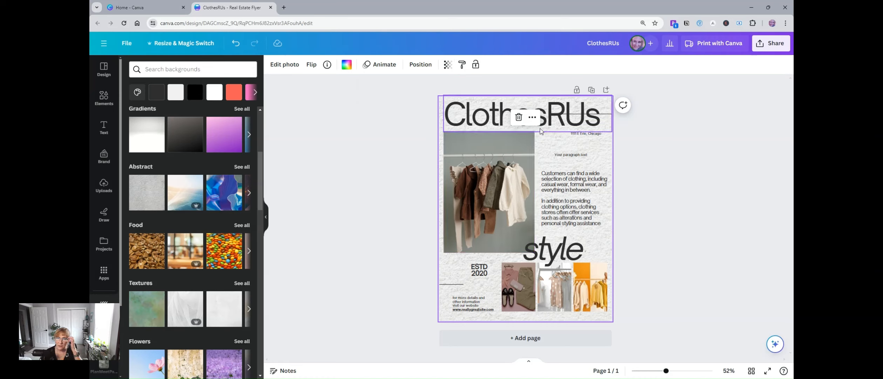
Step: Add a second page using the Beige and Cream Minimalist Elegant Fashion Flyer template and look over both pages
left_click(104, 72)
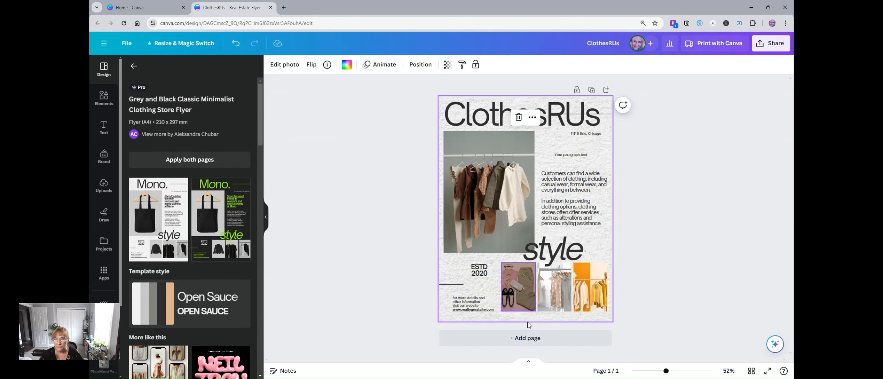
left_click(532, 338)
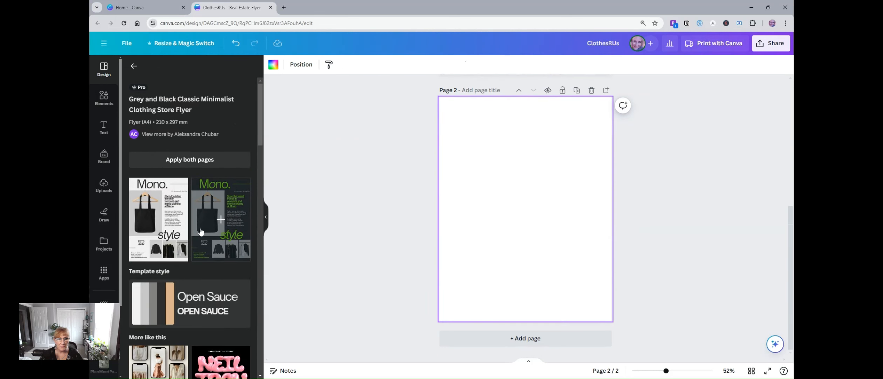
scroll(197, 231, "down", 3)
left_click(162, 228)
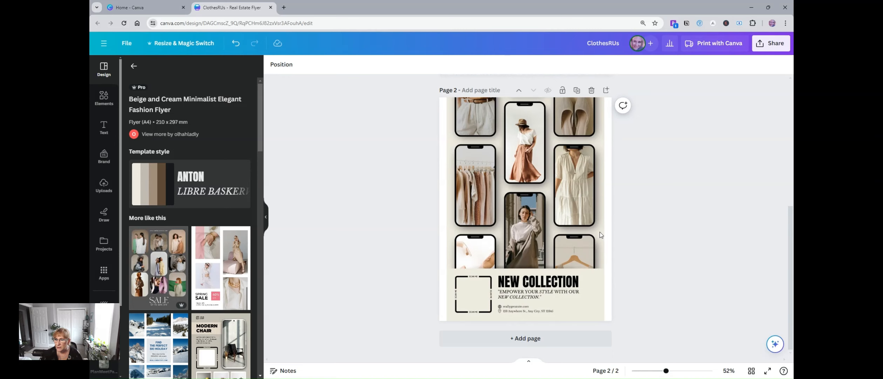
scroll(670, 207, "up", 5)
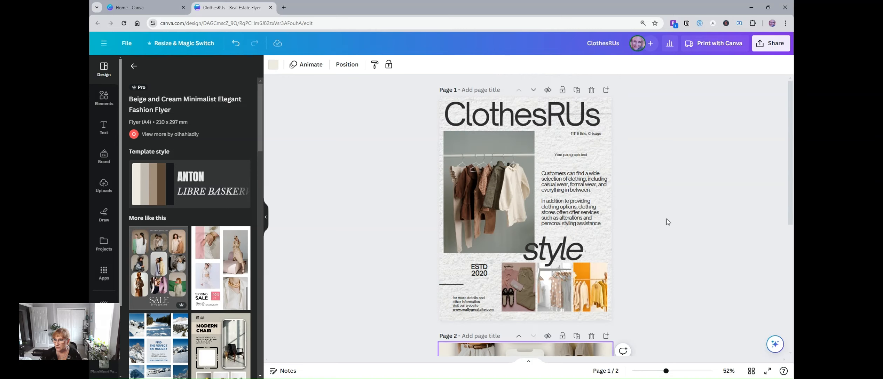
scroll(666, 218, "down", 4)
scroll(666, 219, "down", 2)
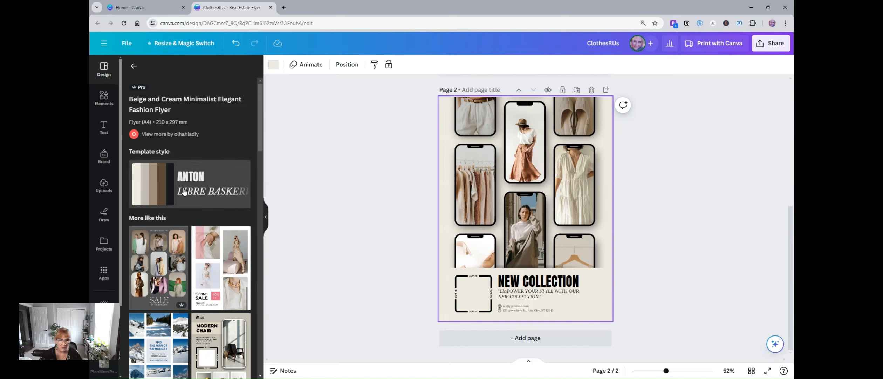
Step: Fill page 2's middle-left phone frame with the tan tops and jeans photo and the lower-left frame with the dark brown clothes rack photo
left_click(104, 98)
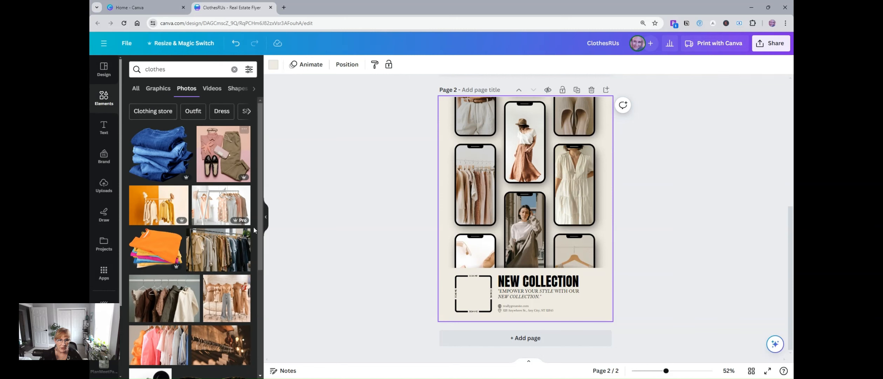
left_click_drag(206, 294, 467, 172)
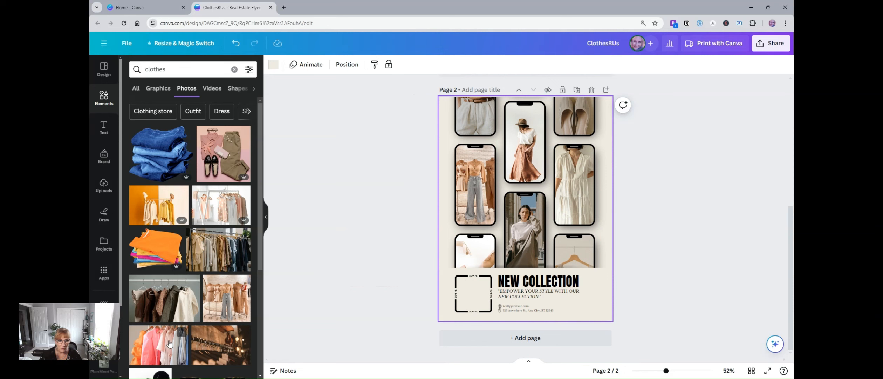
scroll(168, 321, "down", 5)
left_click_drag(217, 203, 485, 247)
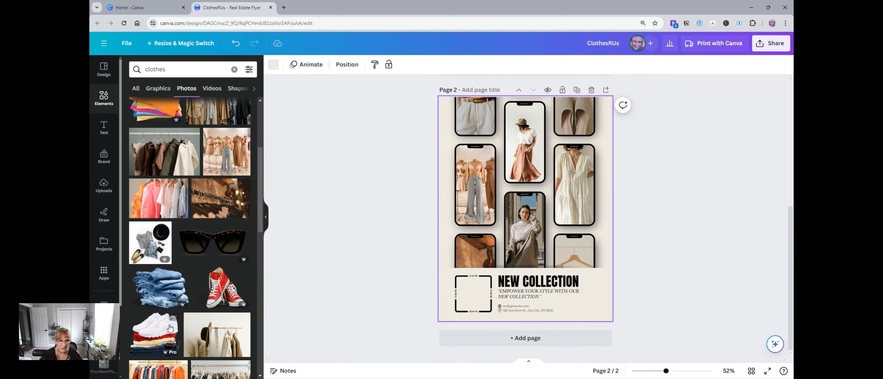
Step: Fill page 2's lower-middle phone frame with the photo of the woman in sunglasses and slightly enlarge the square frame beside NEW COLLECTION
scroll(168, 313, "down", 3)
left_click_drag(168, 313, 523, 214)
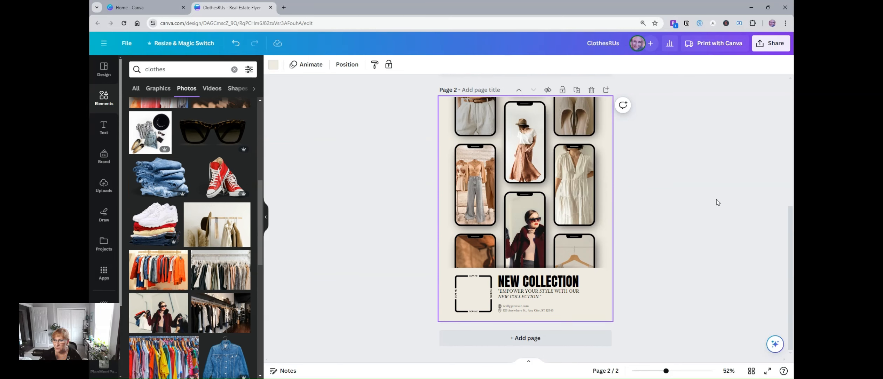
left_click(473, 297)
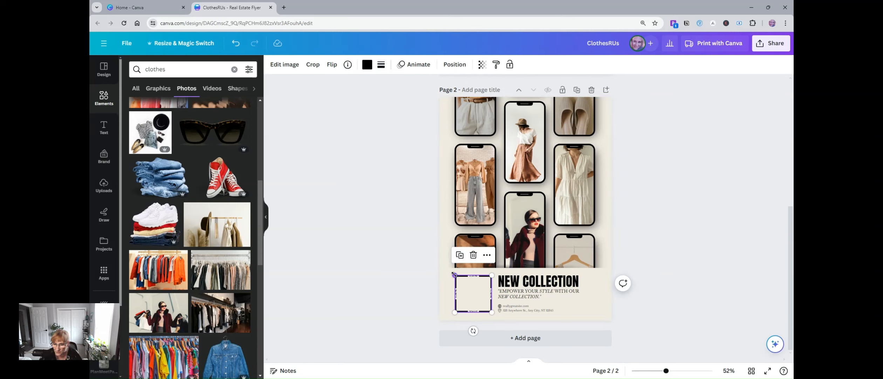
left_click_drag(455, 275, 450, 270)
left_click_drag(492, 289, 493, 292)
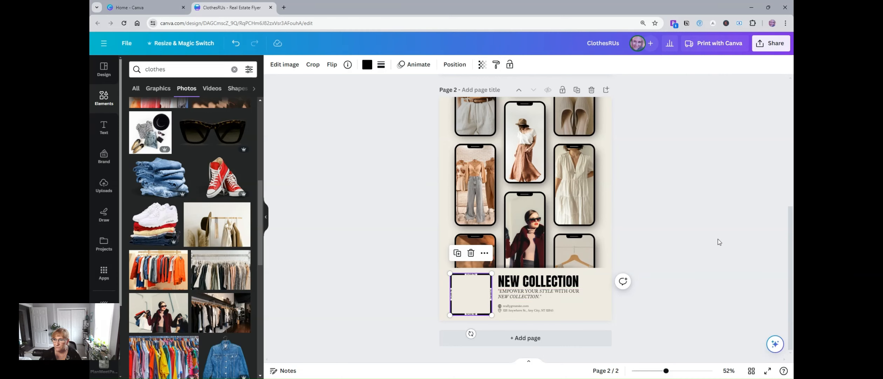
Step: Open the design's download options as PNG and limit the pages to page 1 instead of all pages
scroll(719, 242, "up", 7)
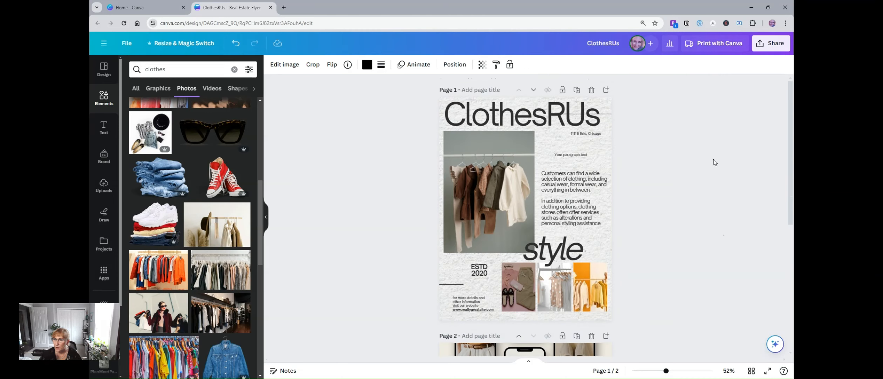
left_click(777, 44)
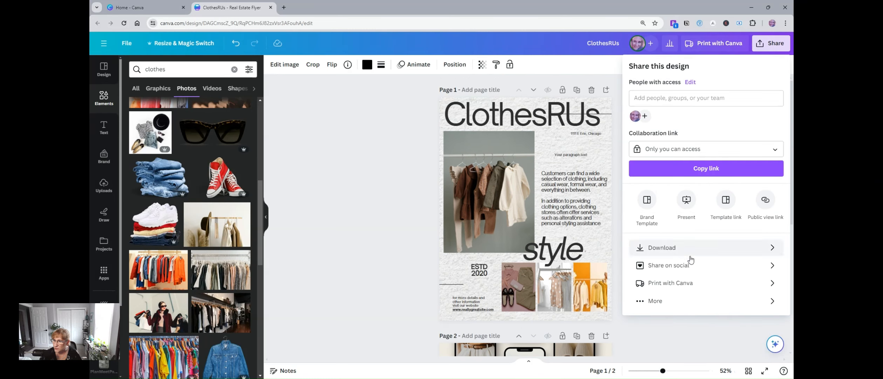
left_click(773, 247)
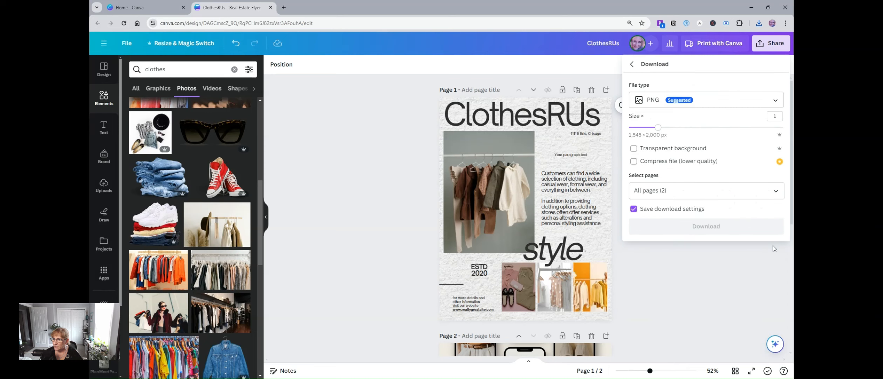
left_click(777, 191)
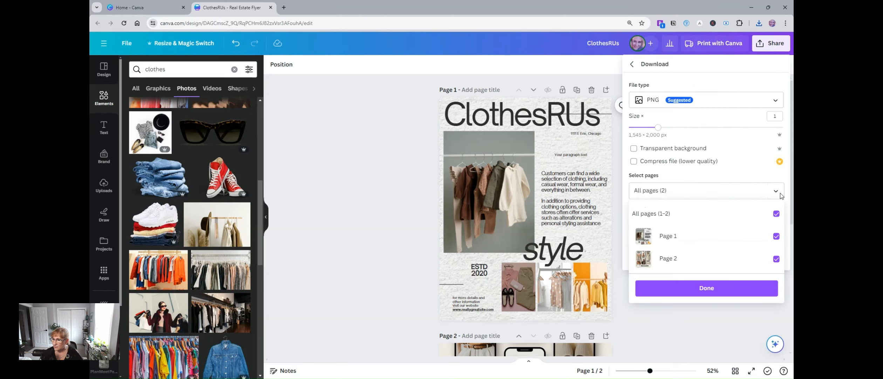
left_click(775, 214)
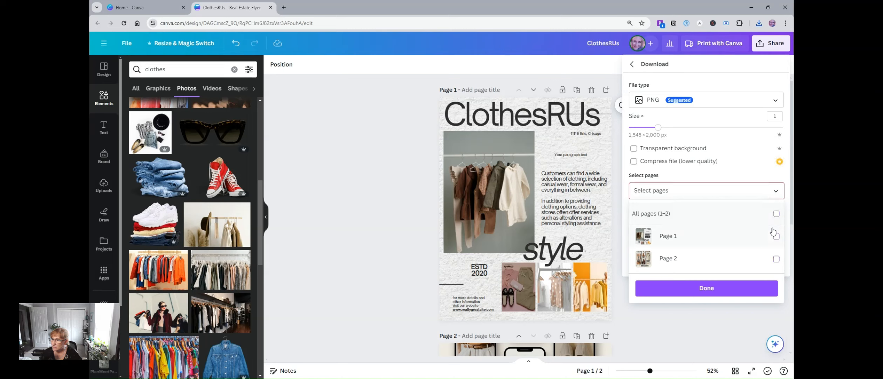
left_click(775, 237)
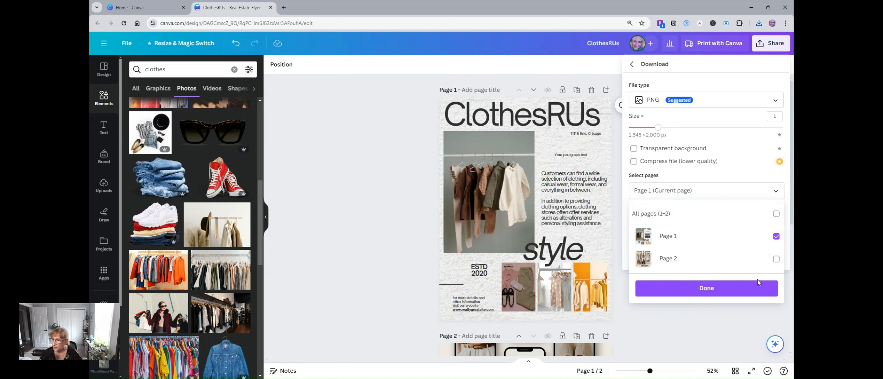
Step: Try selecting only page 2 for the download and switch the selection back to page 1
left_click(776, 236)
left_click(776, 259)
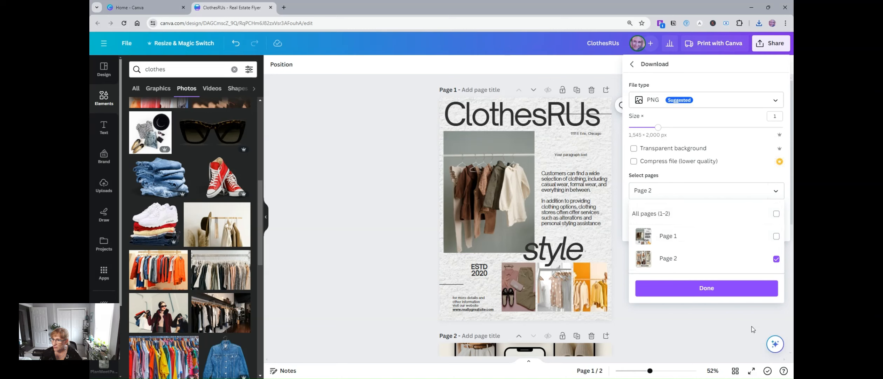
left_click(777, 236)
left_click(776, 258)
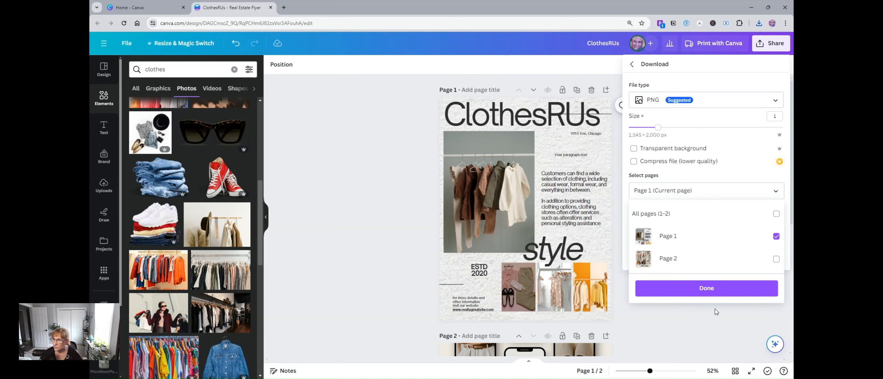
Step: Confirm the page selection, download page 1 as a PNG, and dismiss the download notice
left_click(715, 288)
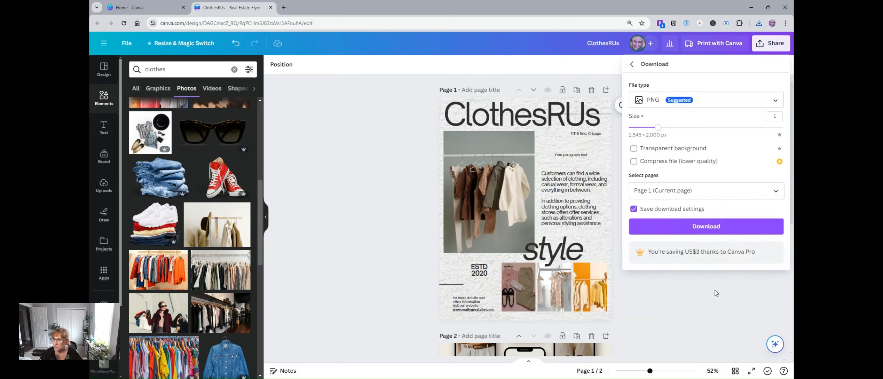
left_click(703, 226)
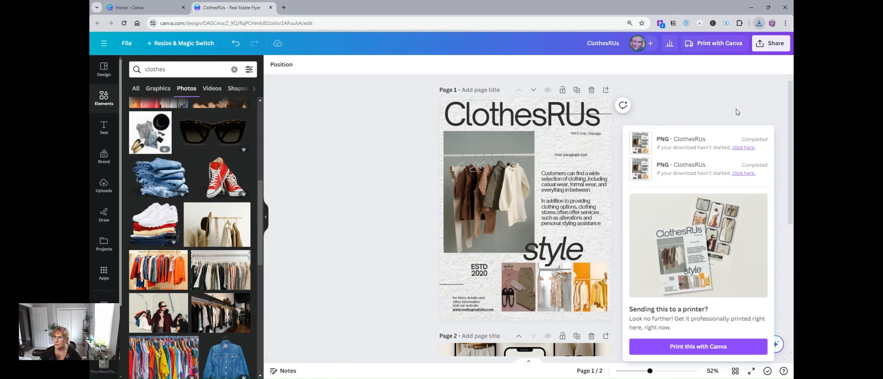
left_click(709, 102)
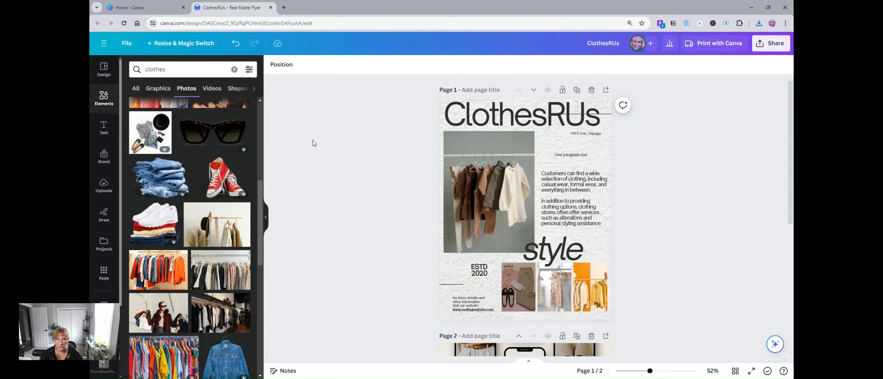
Step: Return to the template results, browse the clothes marketing flyer designs, and clear the template search
left_click(104, 79)
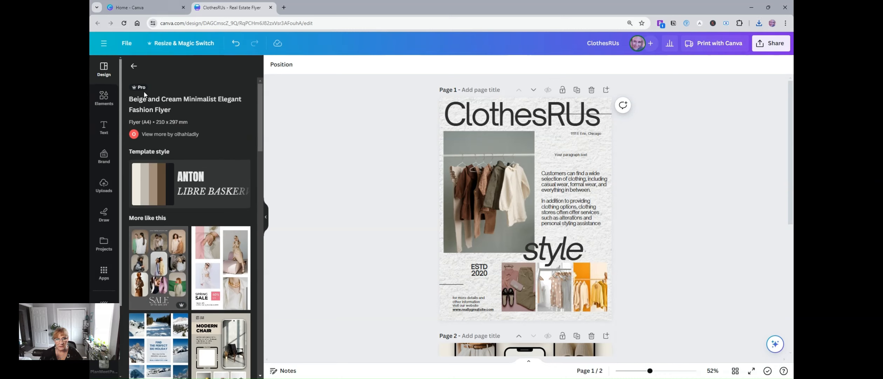
left_click(133, 65)
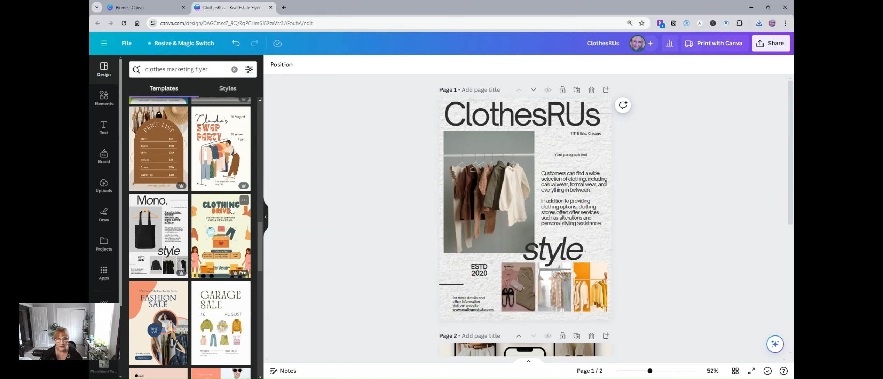
scroll(230, 209, "down", 10)
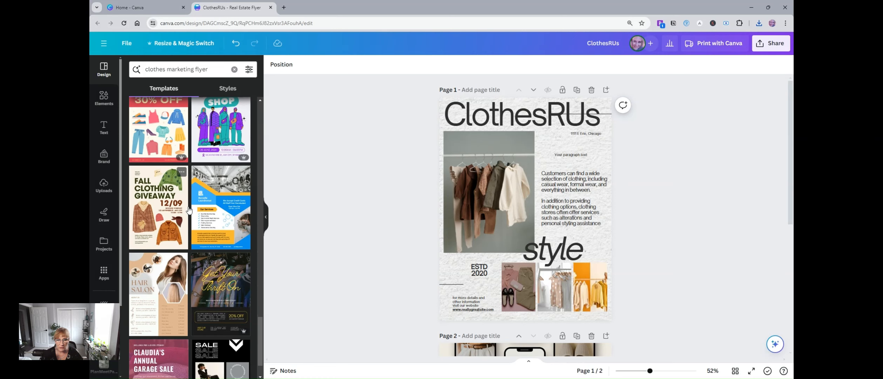
scroll(189, 210, "down", 8)
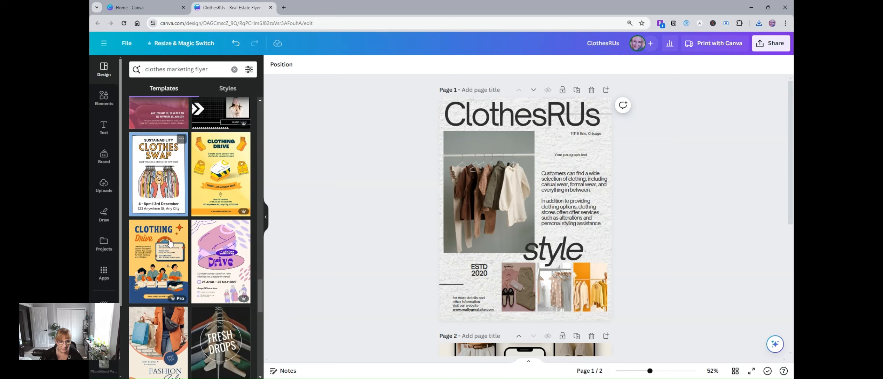
scroll(186, 210, "down", 3)
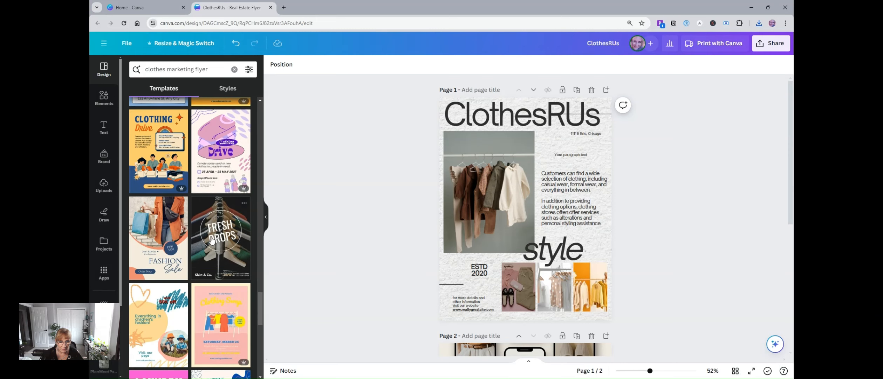
scroll(211, 217, "down", 3)
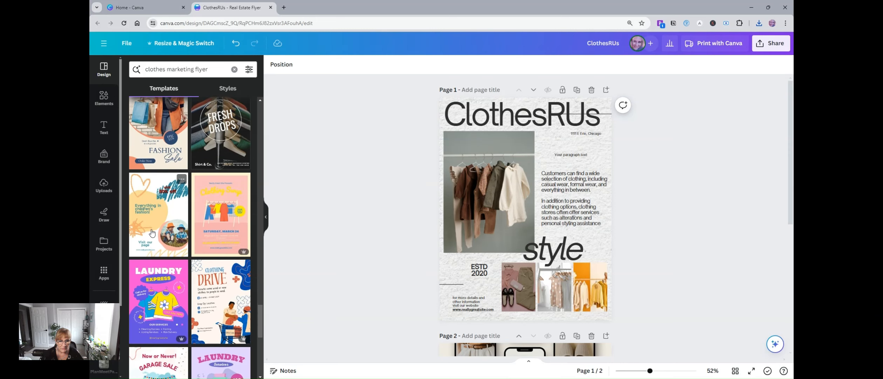
scroll(212, 219, "down", 8)
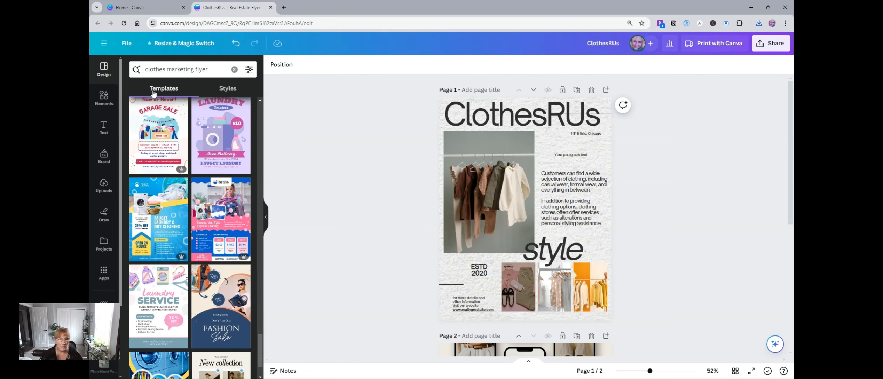
scroll(169, 203, "up", 10)
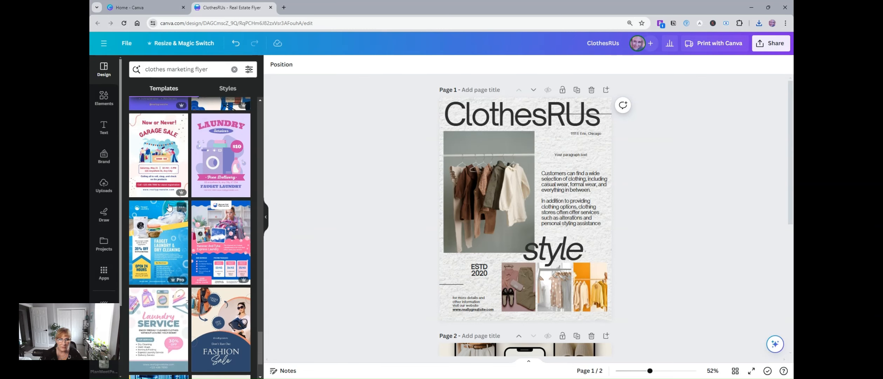
left_click(234, 69)
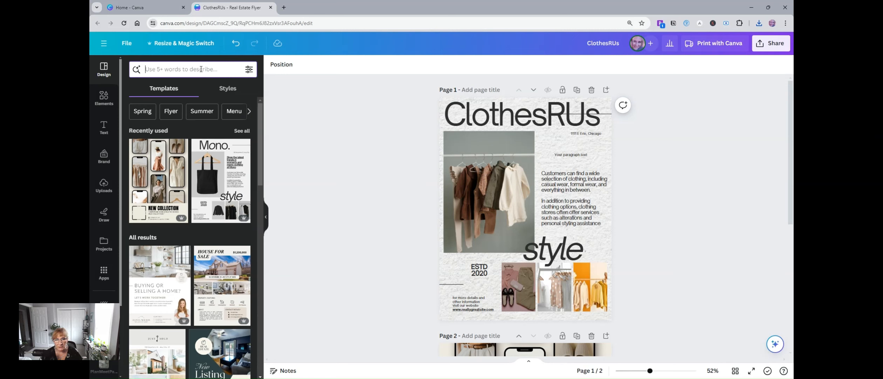